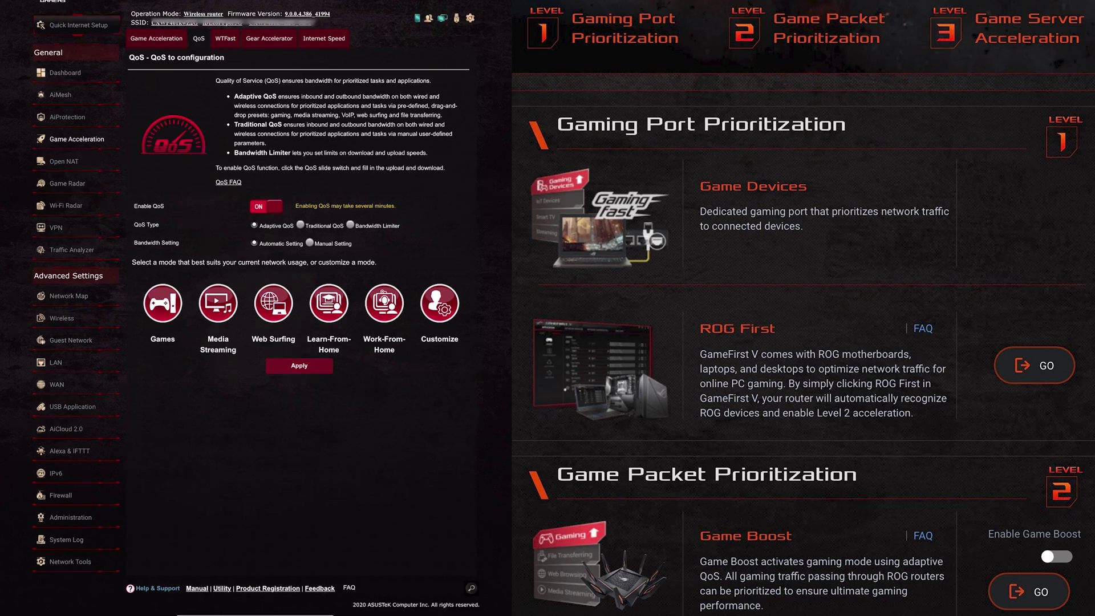
Choose the Games mode for Adaptive QoS and apply the setting.
{"action": "mouse_move", "coordinate": [162, 303]}
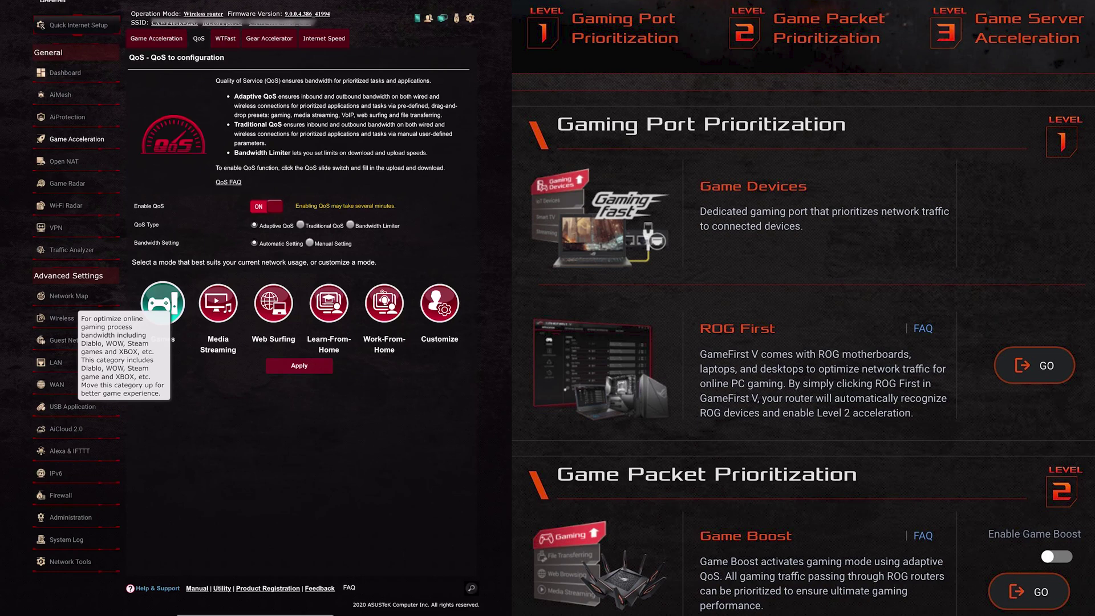
{"action": "left_click", "coordinate": [298, 366]}
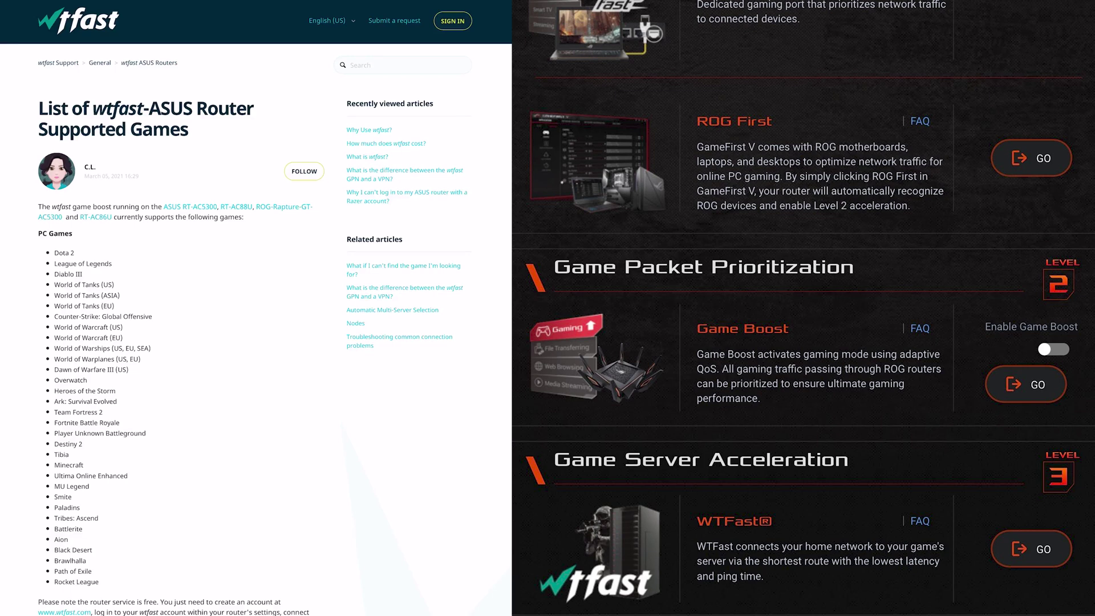
Read through the wtfast list of supported PC, Xbox One and PS4 games for ASUS routers.
{"action": "scroll", "coordinate": [257, 308], "scroll_direction": "down", "scroll_amount": 2}
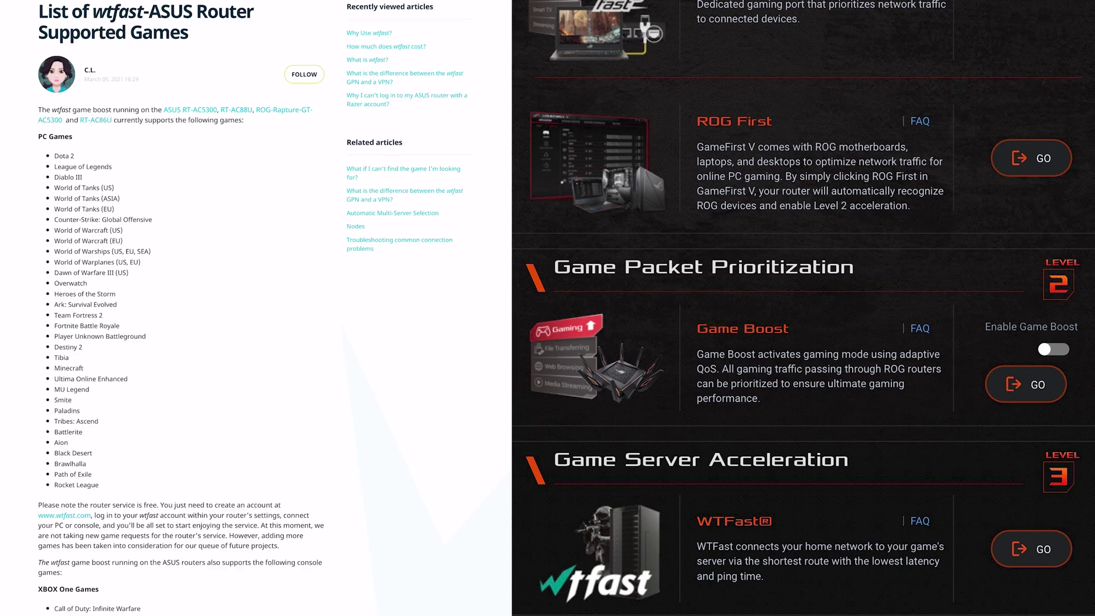
{"action": "scroll", "coordinate": [255, 308], "scroll_direction": "down", "scroll_amount": 3}
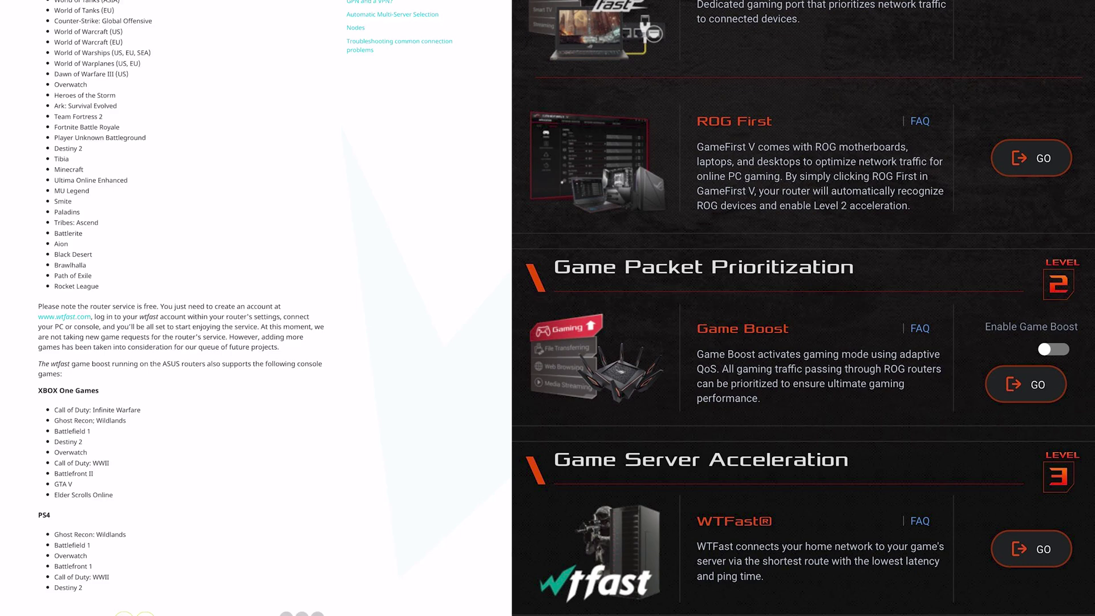
{"action": "scroll", "coordinate": [188, 308], "scroll_direction": "up", "scroll_amount": 3}
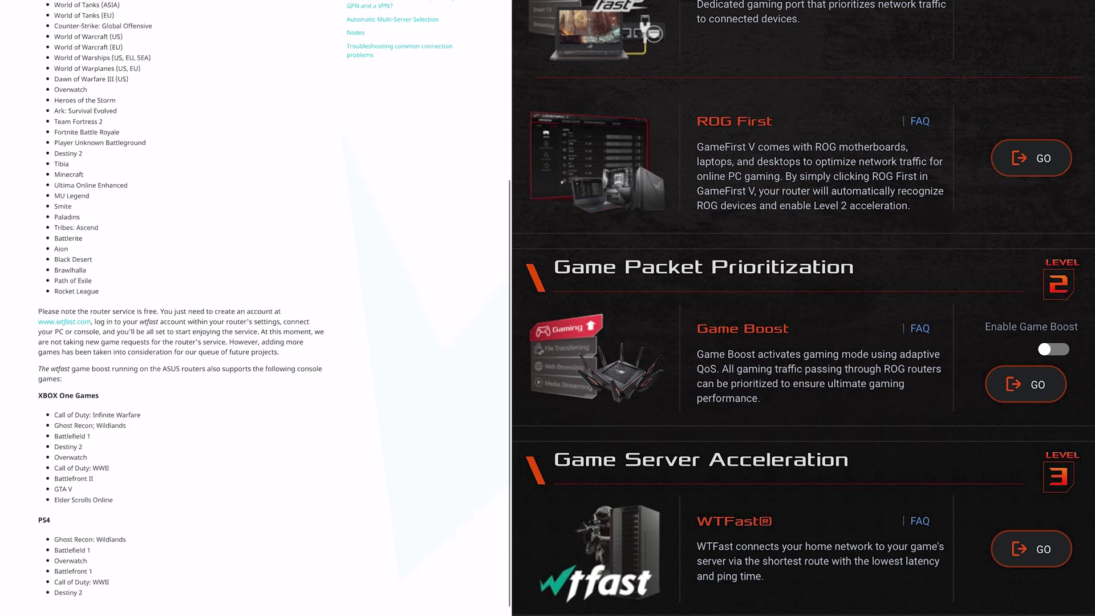
{"action": "scroll", "coordinate": [257, 308], "scroll_direction": "up", "scroll_amount": 2}
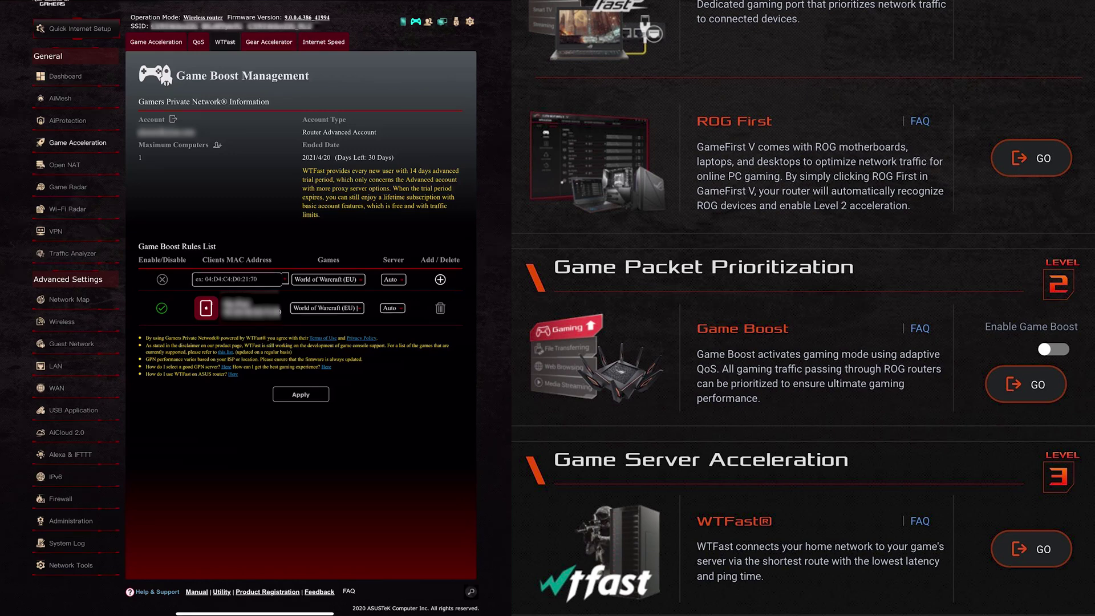
Look through the games available for a new Game Boost rule and choose World of Warcraft (EU) [PC].
{"action": "left_click", "coordinate": [328, 279]}
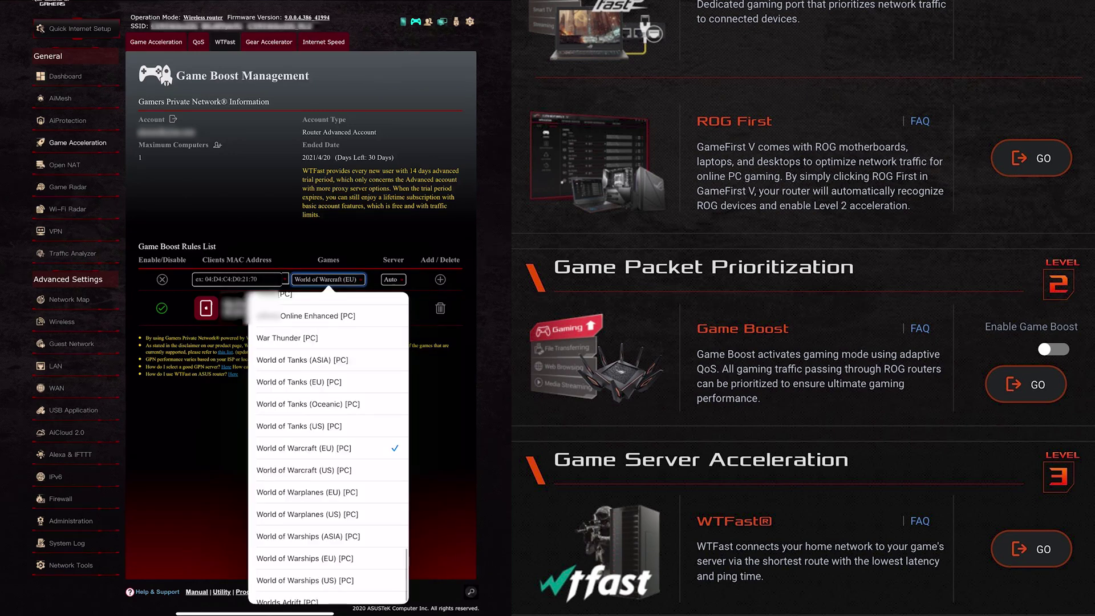
{"action": "scroll", "coordinate": [328, 448], "scroll_direction": "up", "scroll_amount": 15}
{"action": "scroll", "coordinate": [328, 448], "scroll_direction": "up", "scroll_amount": 10}
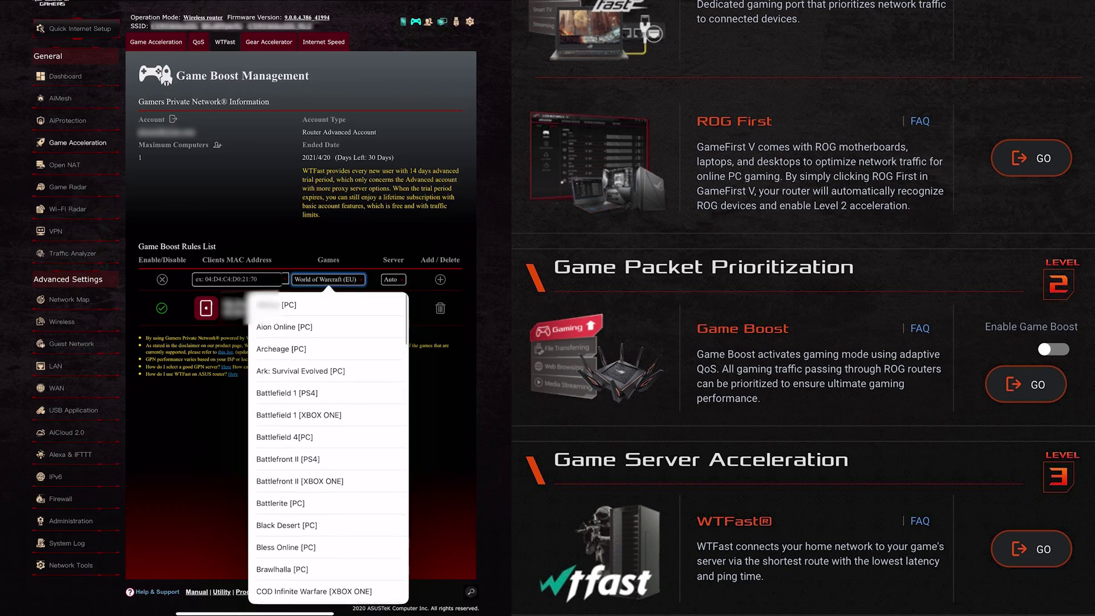
{"action": "scroll", "coordinate": [329, 448], "scroll_direction": "down", "scroll_amount": 8}
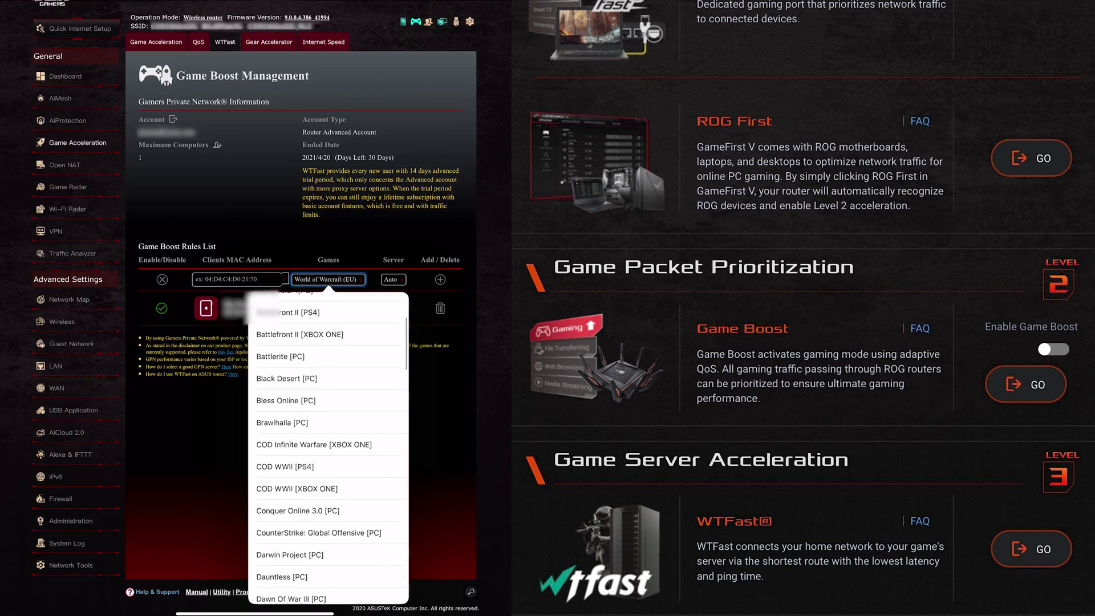
{"action": "scroll", "coordinate": [328, 448], "scroll_direction": "down", "scroll_amount": 8}
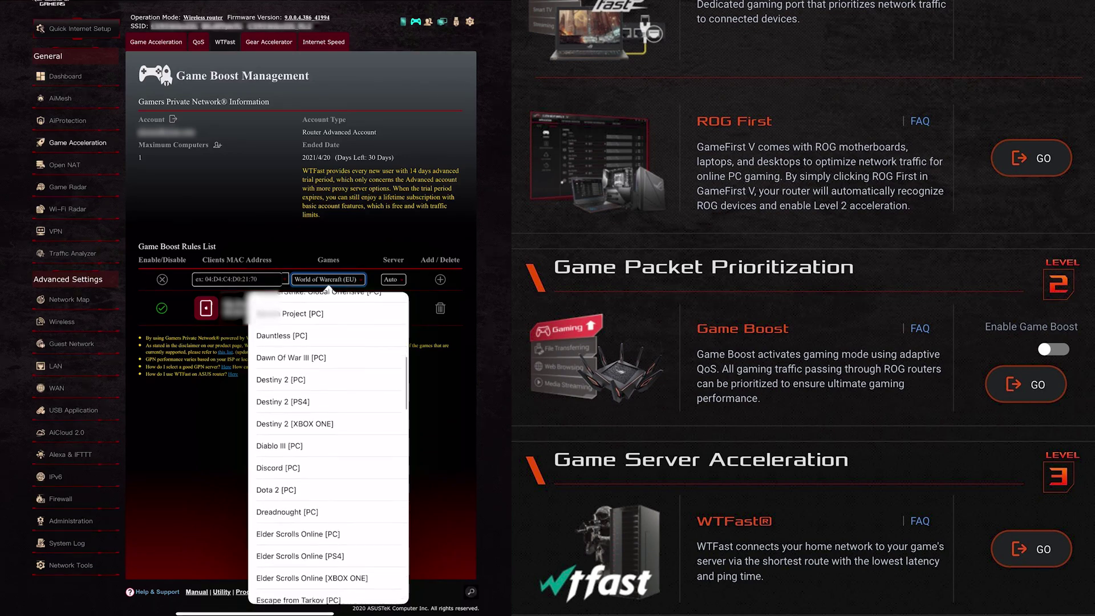
{"action": "scroll", "coordinate": [328, 448], "scroll_direction": "down", "scroll_amount": 8}
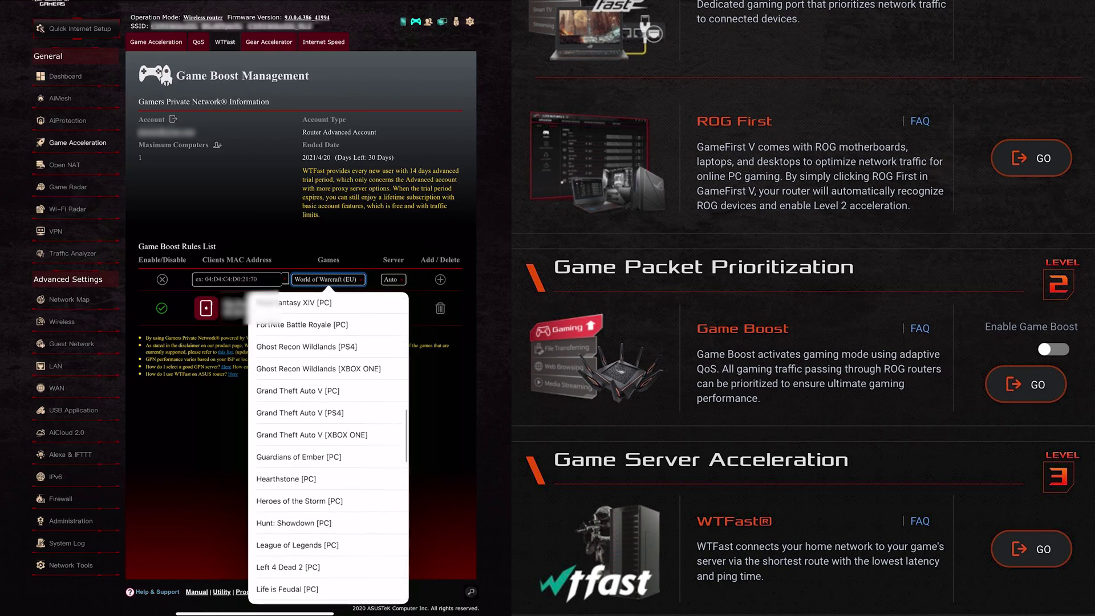
{"action": "scroll", "coordinate": [328, 449], "scroll_direction": "down", "scroll_amount": 8}
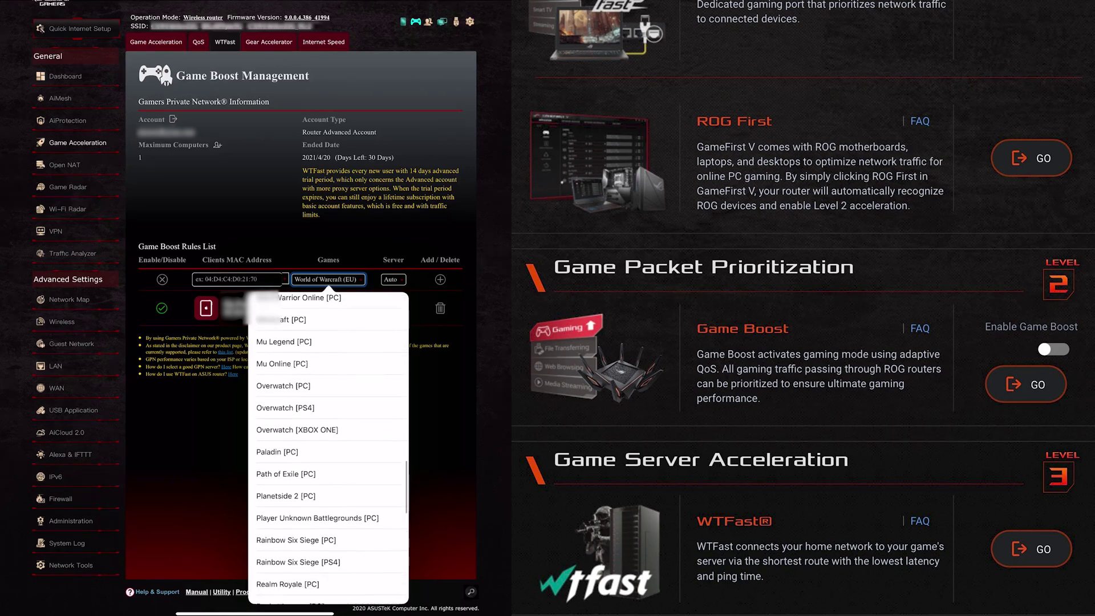
{"action": "scroll", "coordinate": [329, 449], "scroll_direction": "down", "scroll_amount": 8}
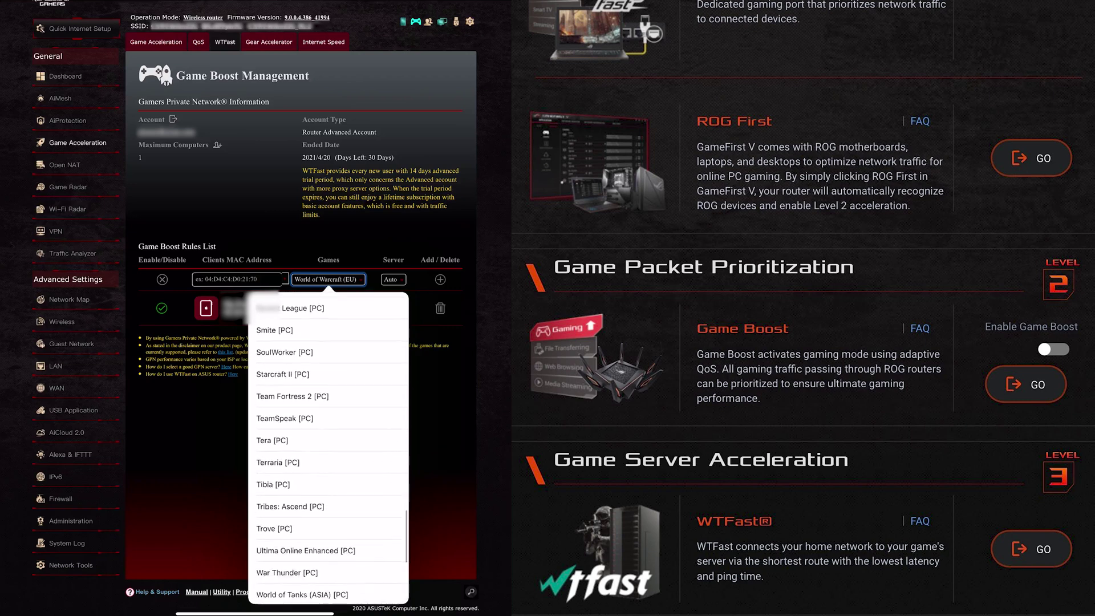
{"action": "scroll", "coordinate": [329, 448], "scroll_direction": "down", "scroll_amount": 5}
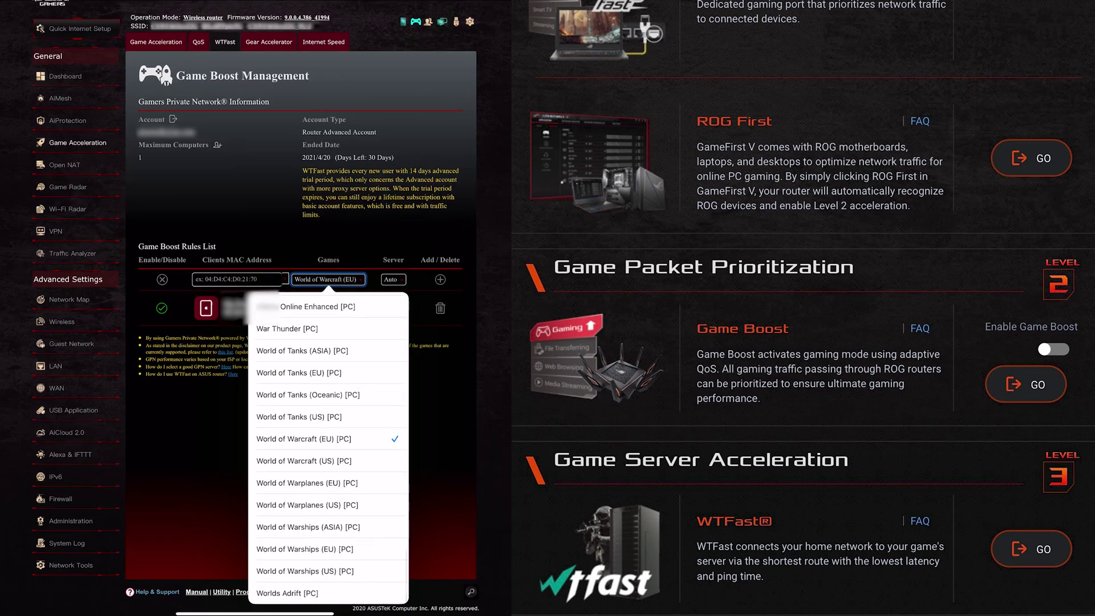
{"action": "left_click", "coordinate": [304, 438]}
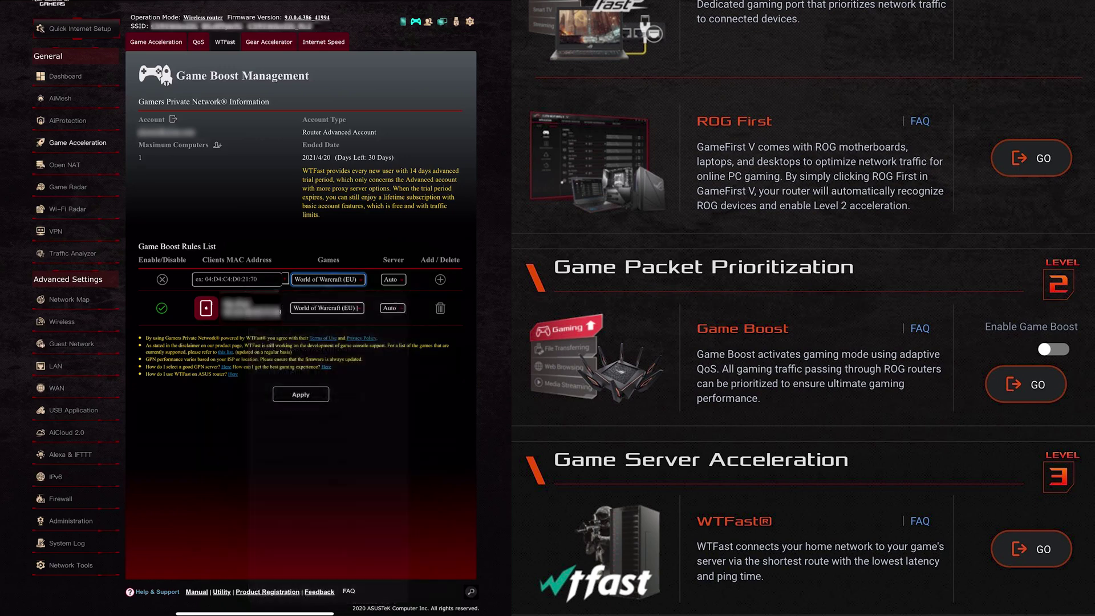
Examine the servers available for the new Game Boost rule, leaving the server on Auto.
{"action": "left_click", "coordinate": [393, 280]}
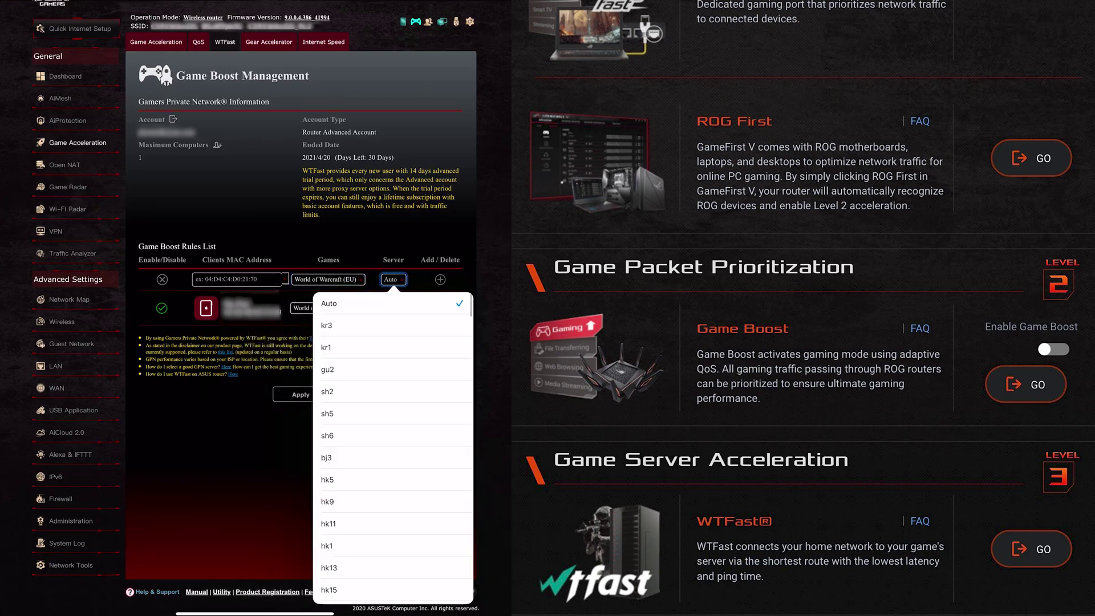
{"action": "scroll", "coordinate": [393, 447], "scroll_direction": "down", "scroll_amount": 1}
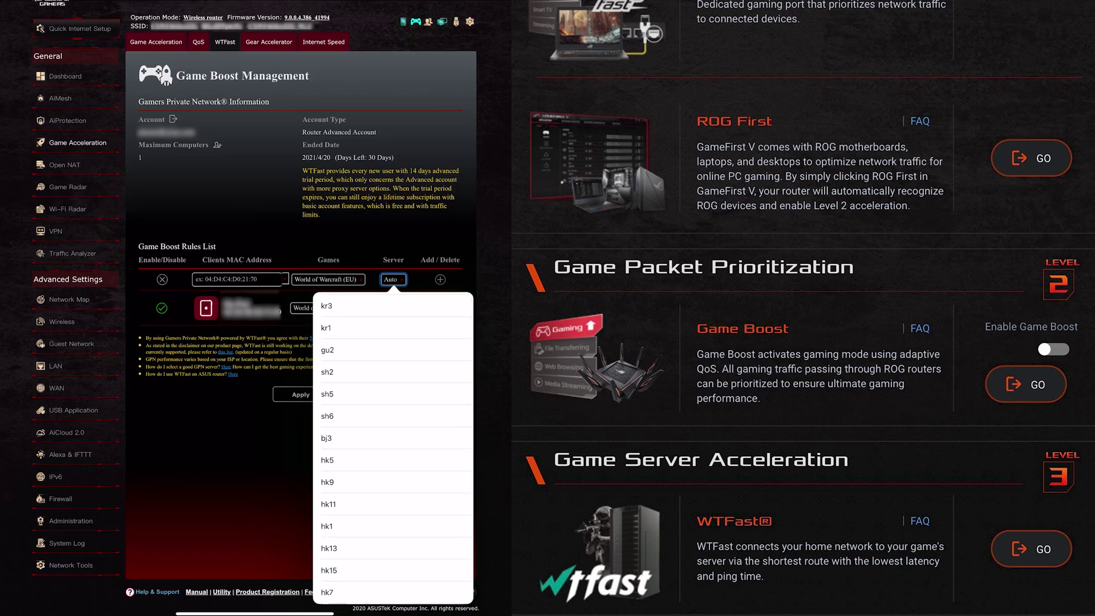
{"action": "scroll", "coordinate": [393, 447], "scroll_direction": "down", "scroll_amount": 15}
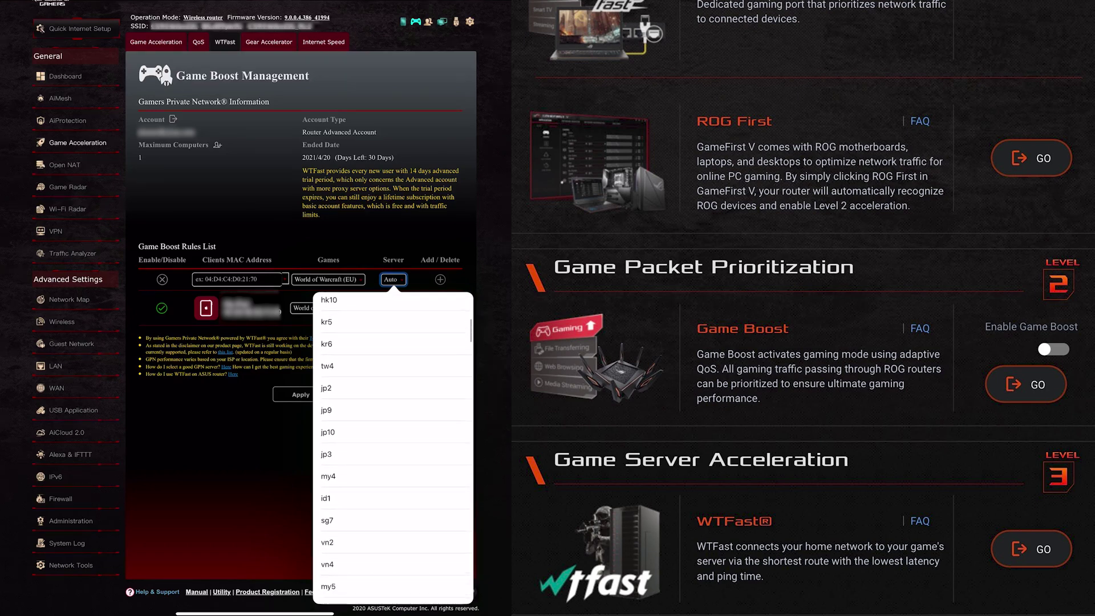
{"action": "scroll", "coordinate": [393, 447], "scroll_direction": "down", "scroll_amount": 10}
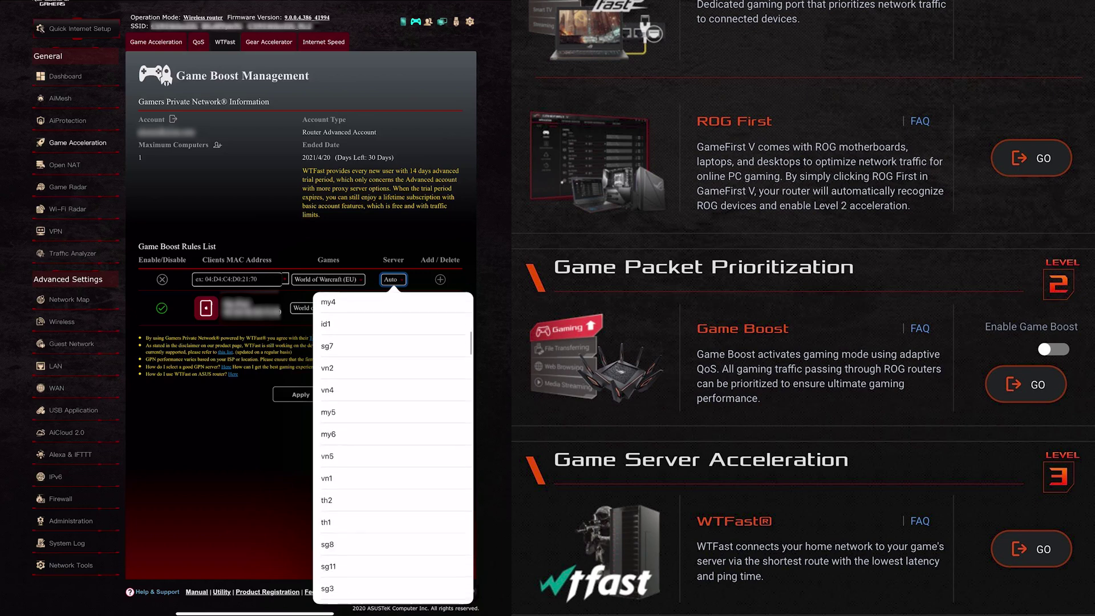
{"action": "scroll", "coordinate": [393, 448], "scroll_direction": "down", "scroll_amount": 10}
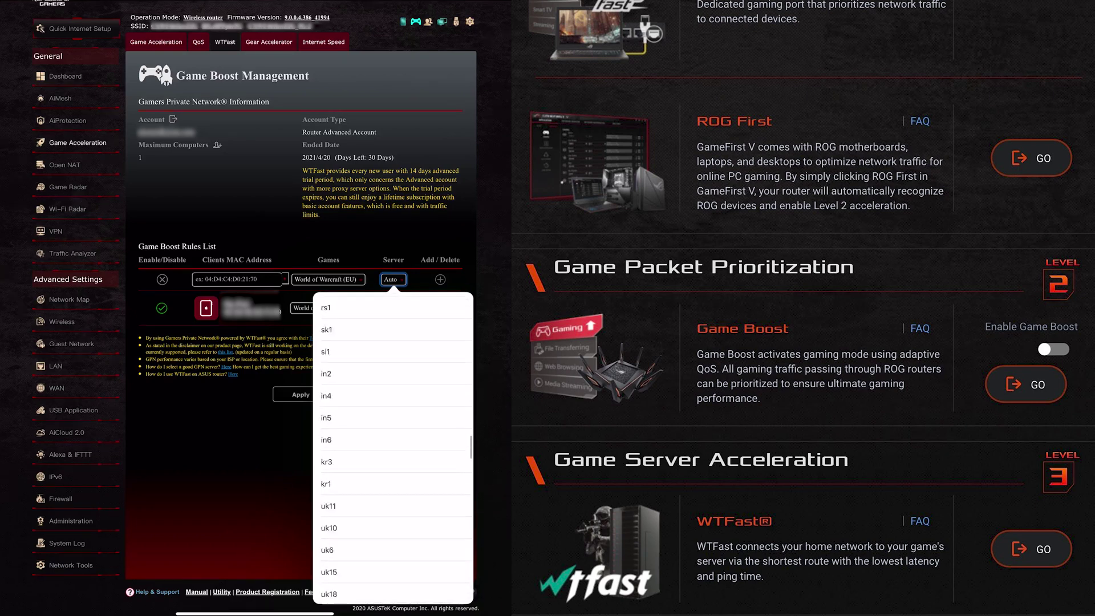
{"action": "scroll", "coordinate": [393, 447], "scroll_direction": "up", "scroll_amount": 5}
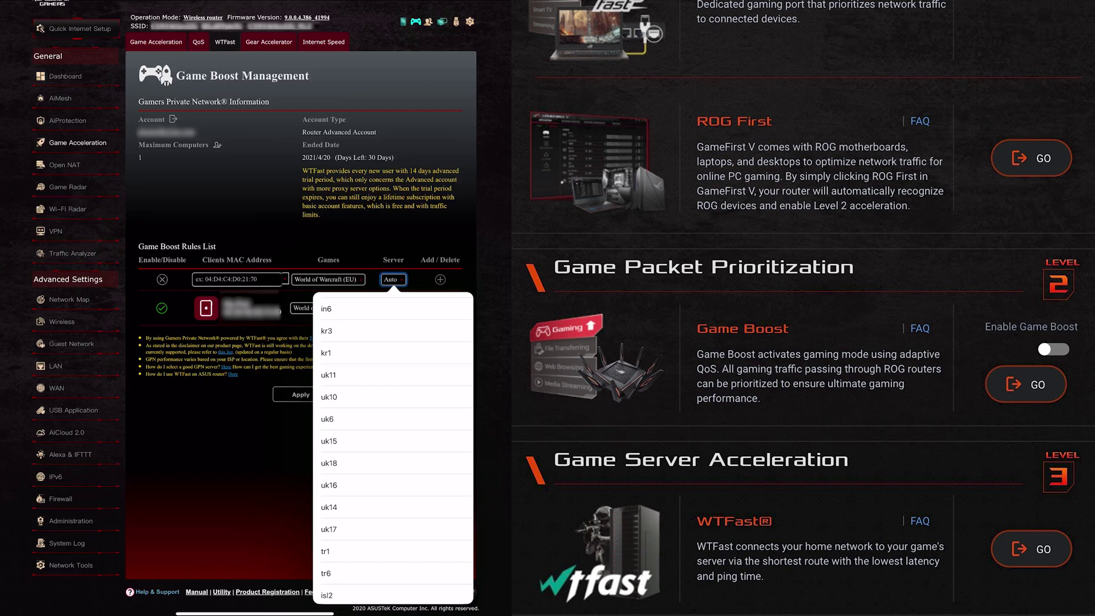
{"action": "key", "text": "Escape"}
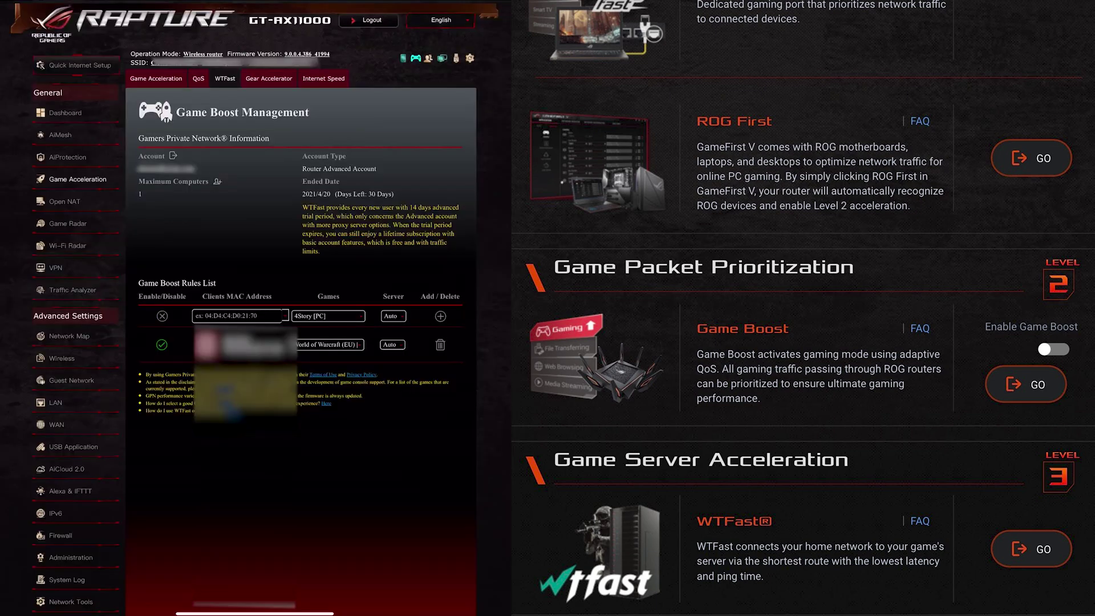
Add a Game Boost rule for a client's MAC address with 4Story [PC] and the Auto server, and delete that rule again.
{"action": "left_click", "coordinate": [237, 315]}
{"action": "left_click", "coordinate": [74, 479]}
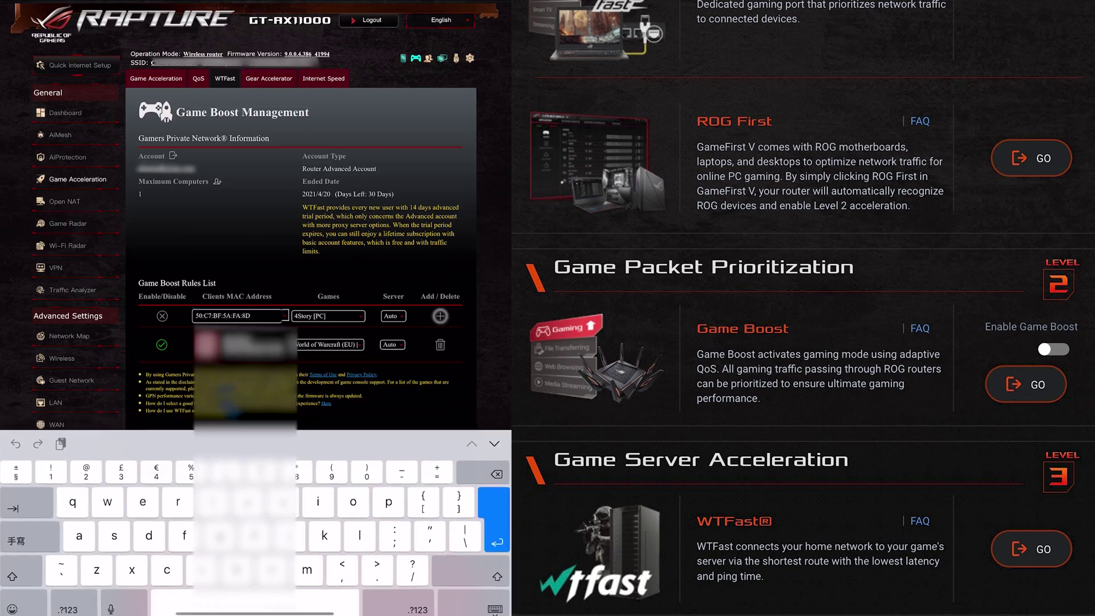
{"action": "left_click", "coordinate": [440, 316]}
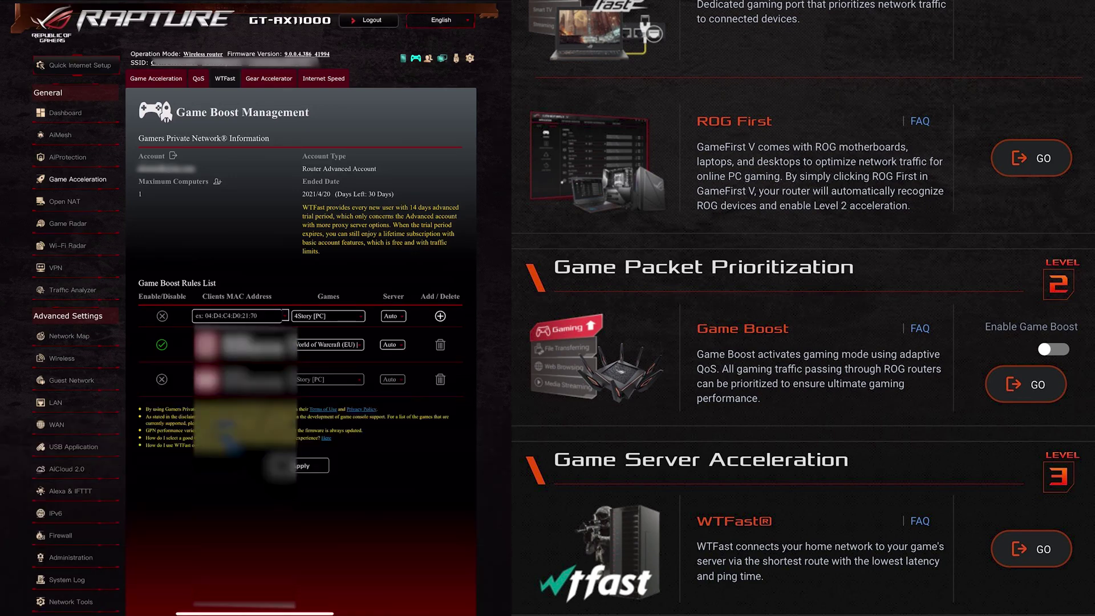
{"action": "left_click", "coordinate": [440, 379]}
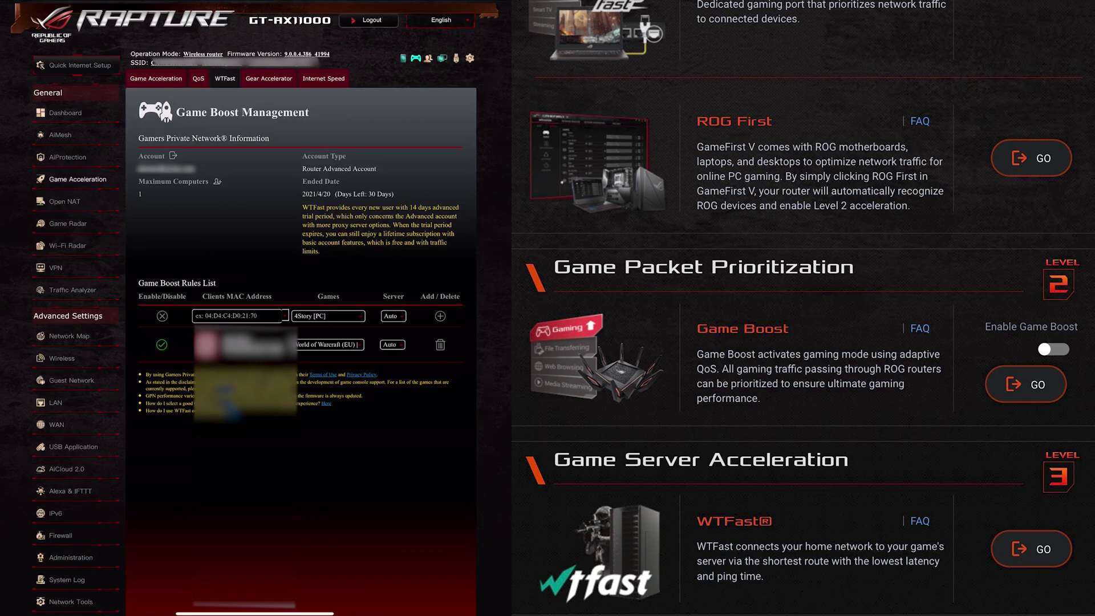
Add another client's MAC address to the Gear Accelerator's game device list and apply the change.
{"action": "left_click", "coordinate": [268, 78]}
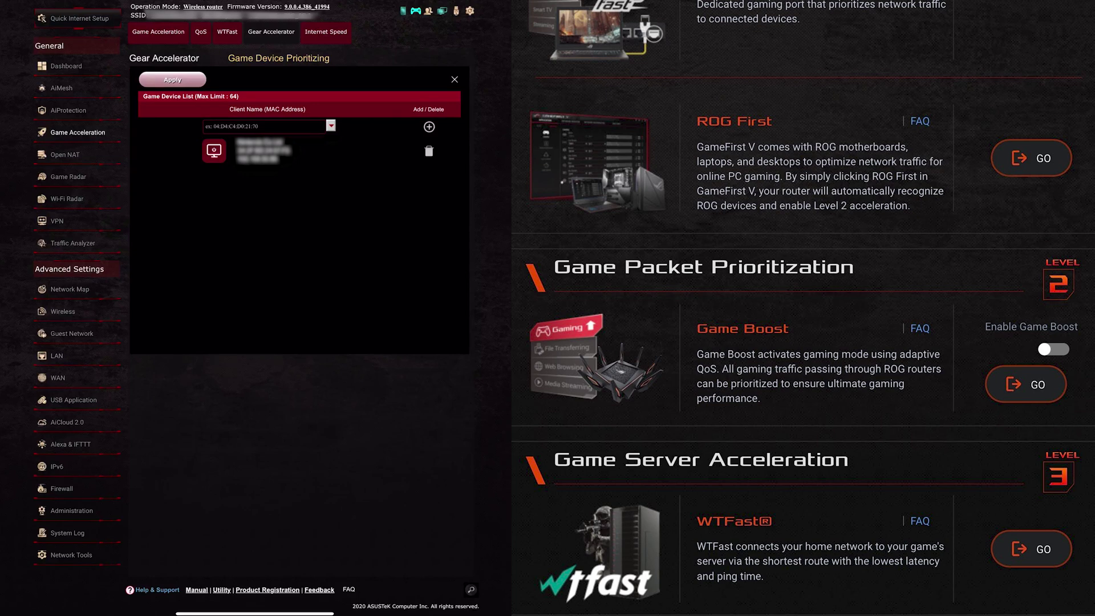
{"action": "left_click", "coordinate": [263, 126]}
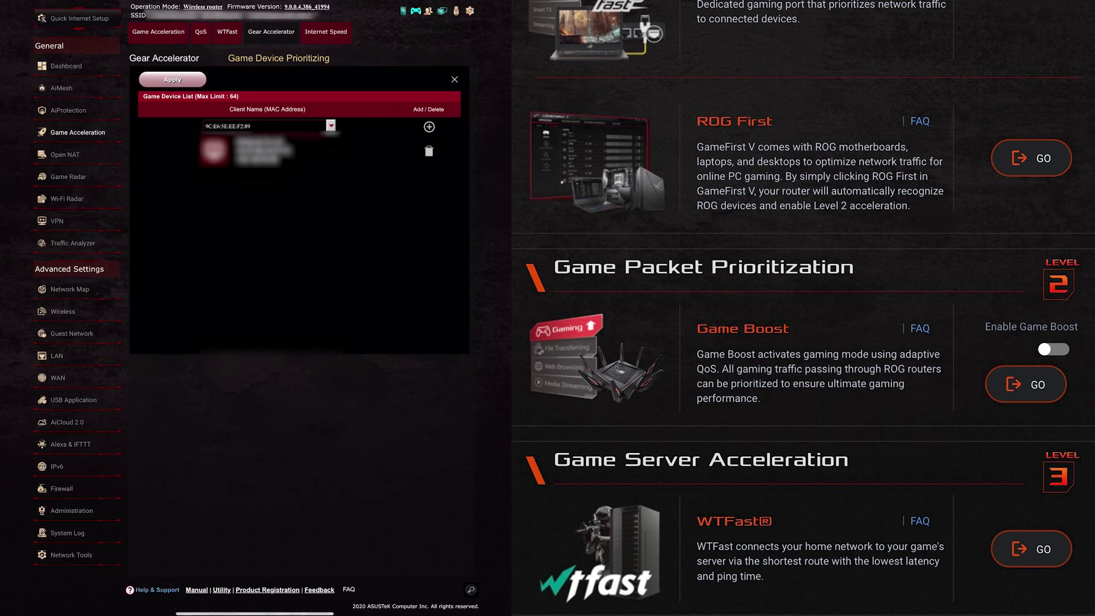
{"action": "left_click", "coordinate": [428, 127]}
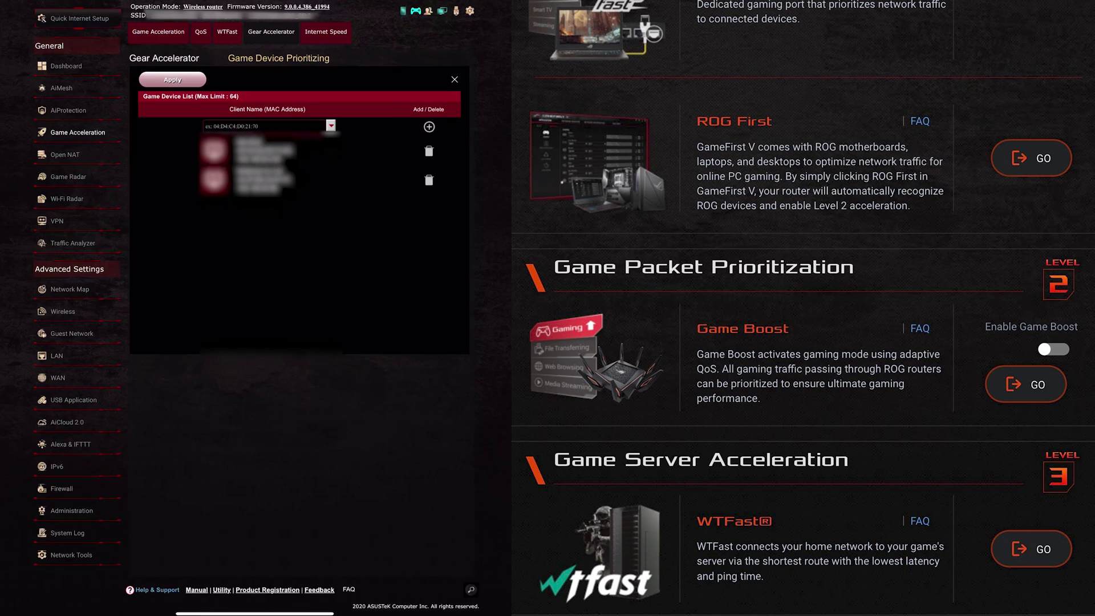
{"action": "left_click", "coordinate": [172, 80]}
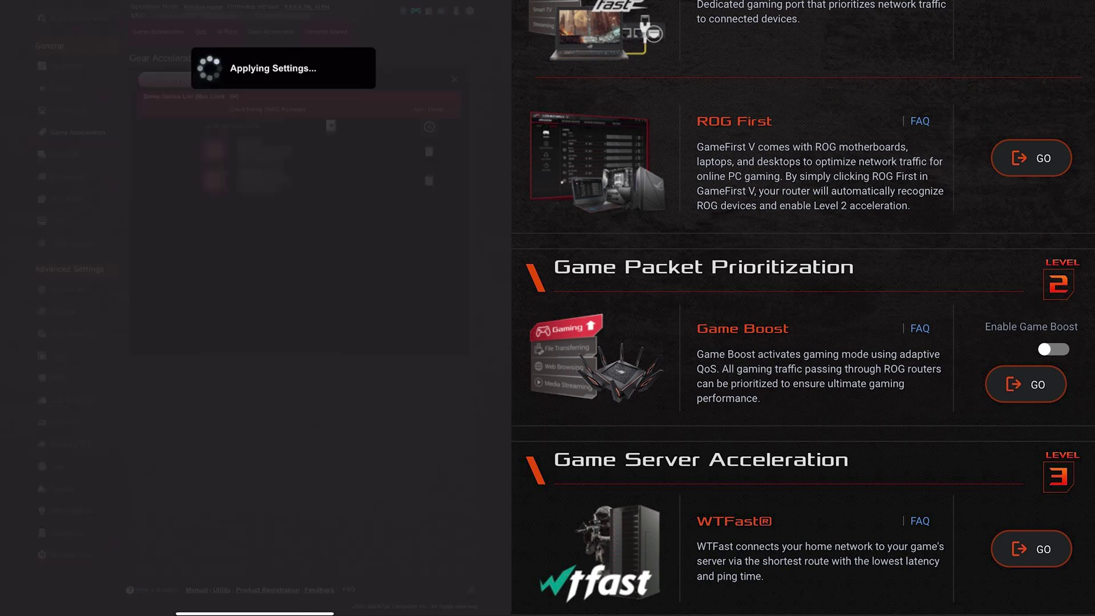